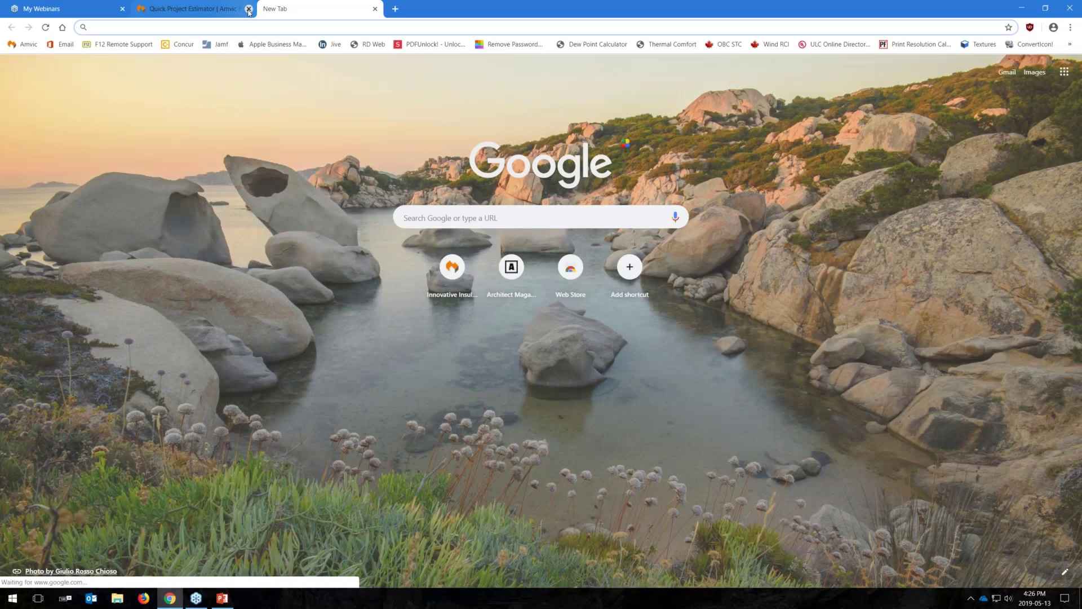
Close the old estimator tab and reload the Amvic Quick Estimator page from the Amvic site.
left_click(248, 9)
left_click(23, 43)
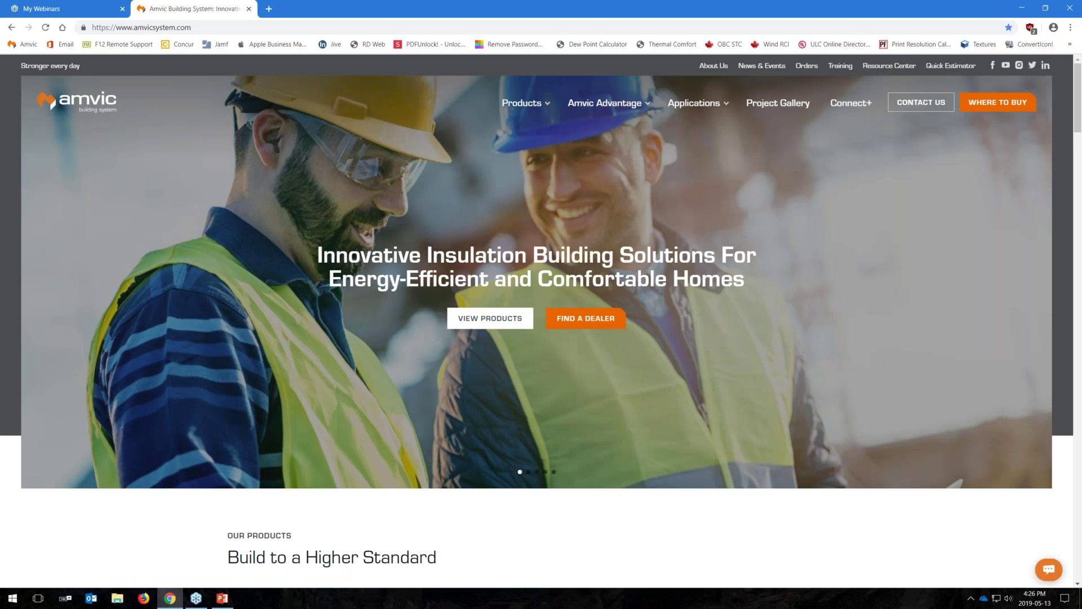
left_click(952, 68)
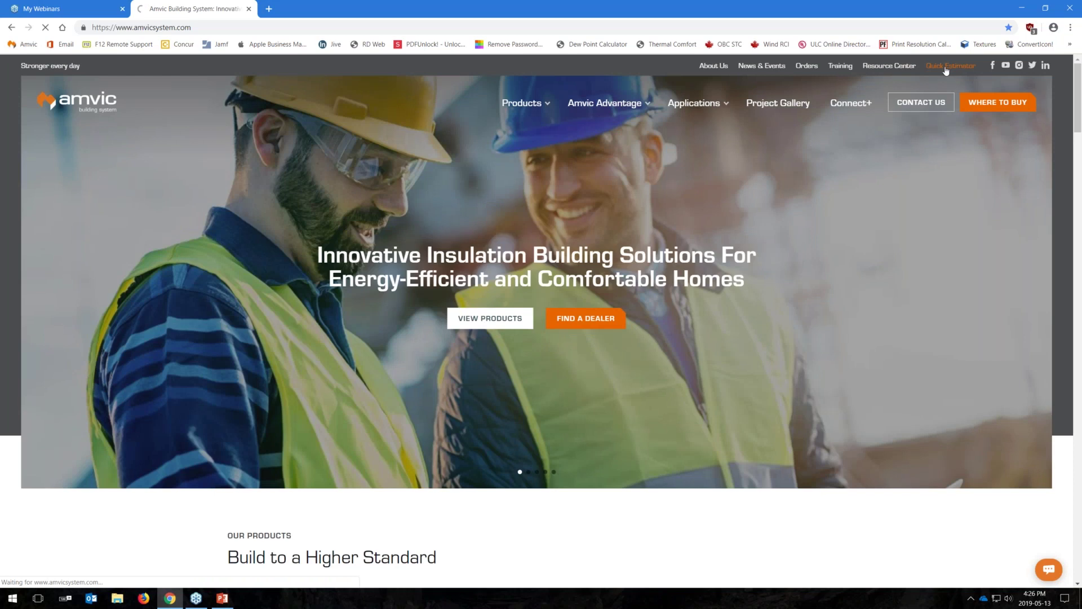
Enter the user's name and the project name 'Test' in Project Detail.
scroll(379, 302, "down", 3)
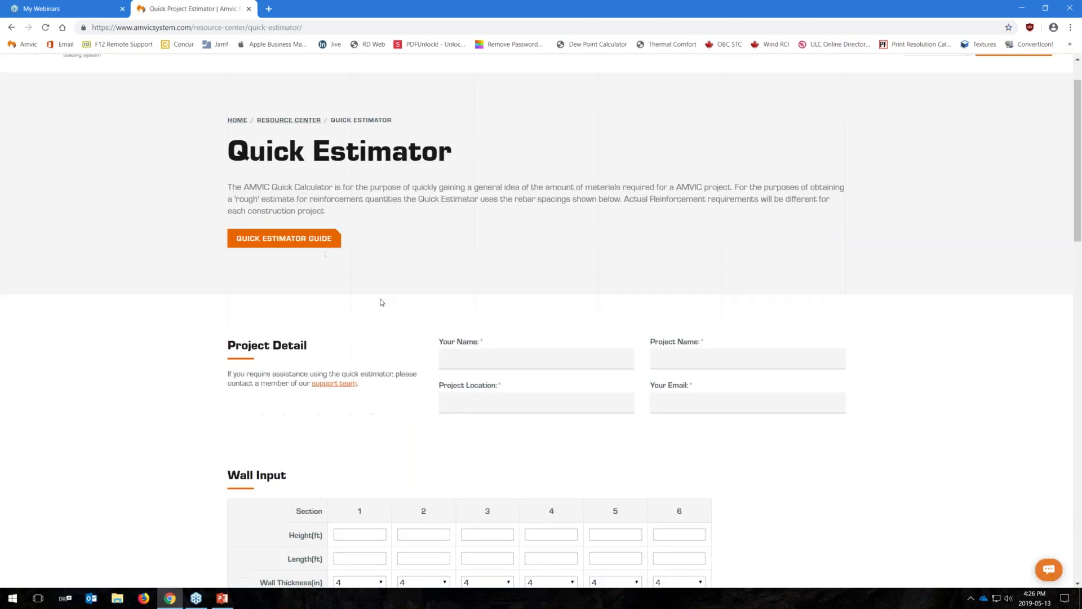
left_click(479, 258)
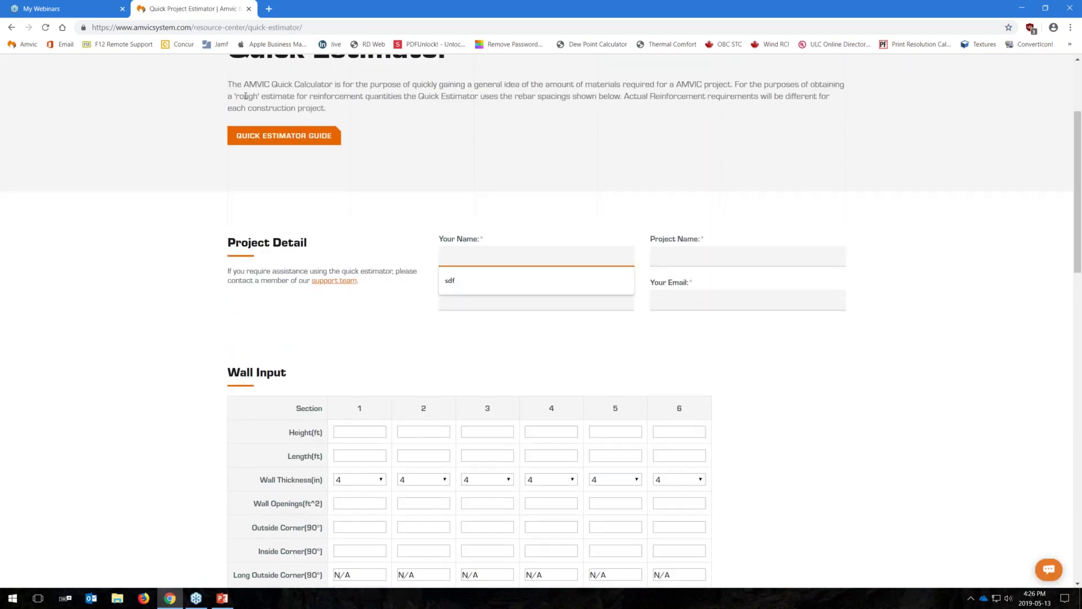
type("Gbr")
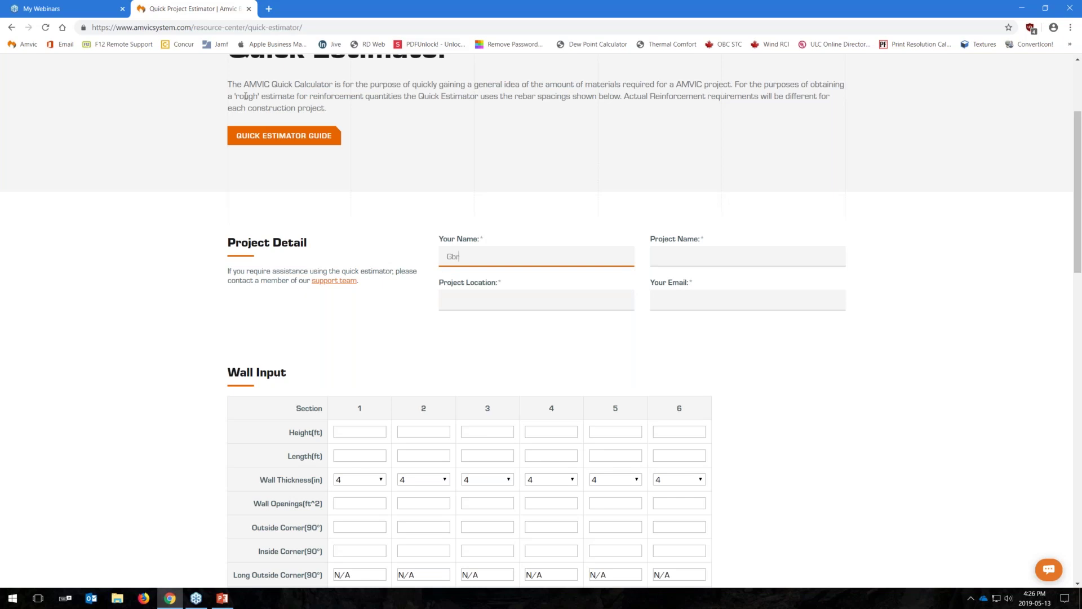
type("own")
left_click(689, 254)
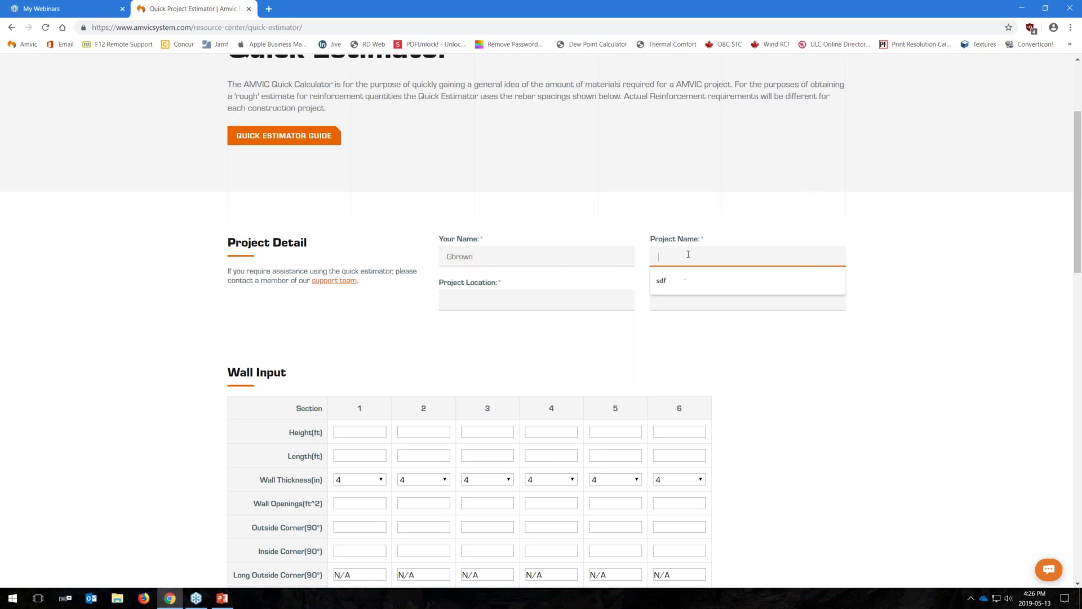
type("Test")
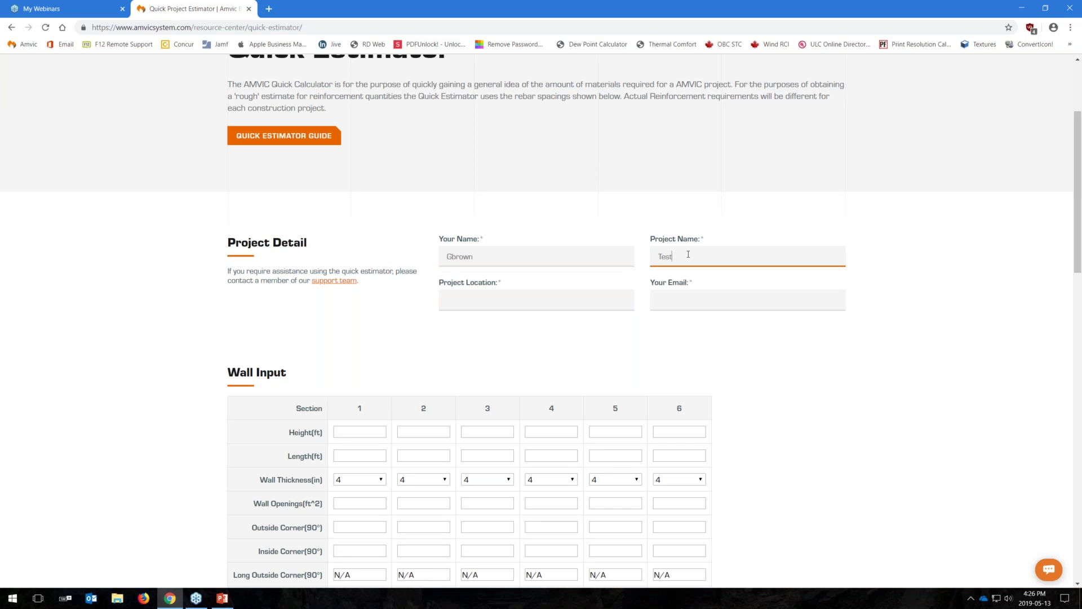
Set the project location to Toronto, fixing the typo, and begin the contact's e-mail.
left_click(463, 304)
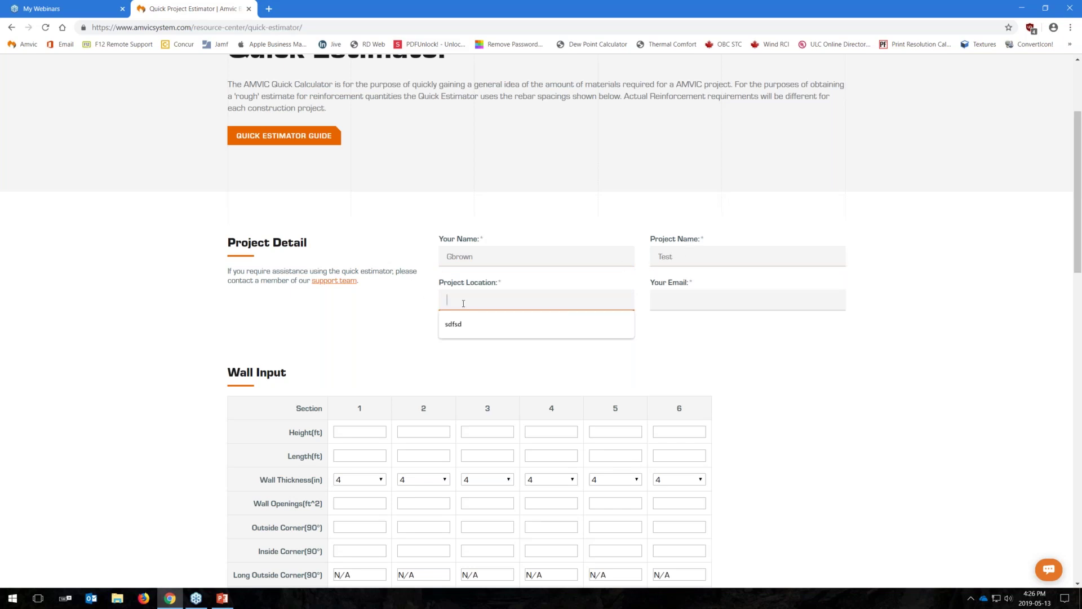
type("Tpronto")
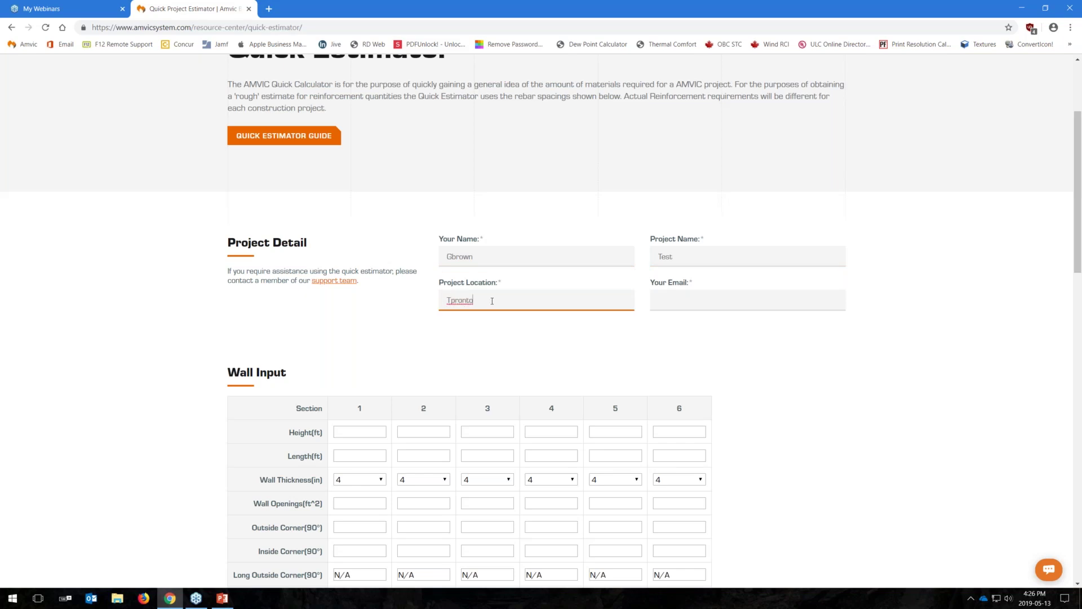
key("BackSpace")
key("BackSpace")
key("BackSpace")
key("BackSpace")
key("BackSpace")
key("BackSpace")
type("oronto")
left_click(670, 293)
type("gbrown")
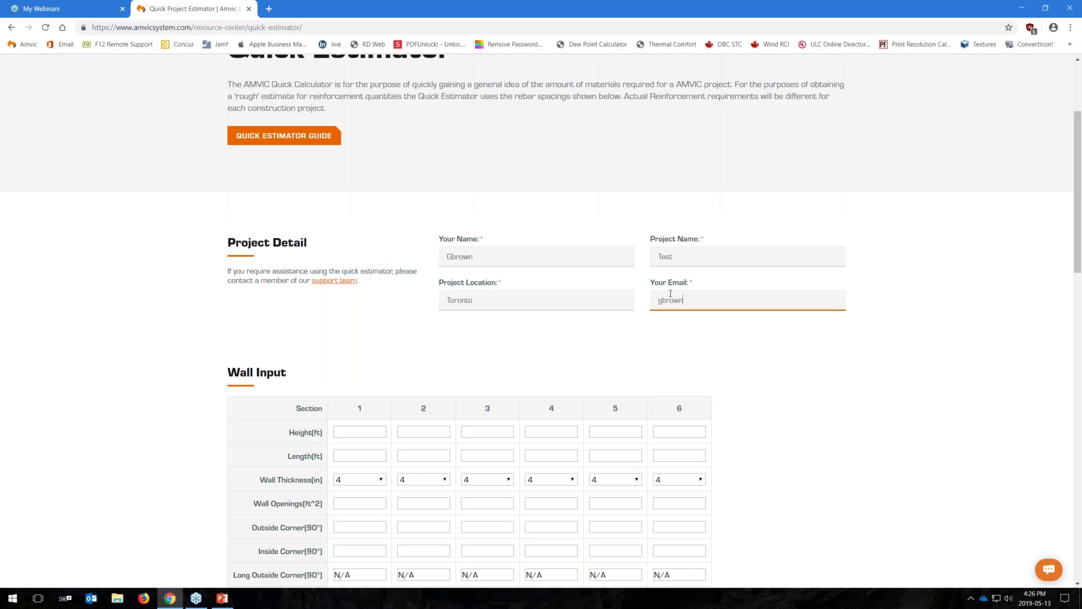
scroll(609, 292, "down", 1)
scroll(609, 292, "down", 2)
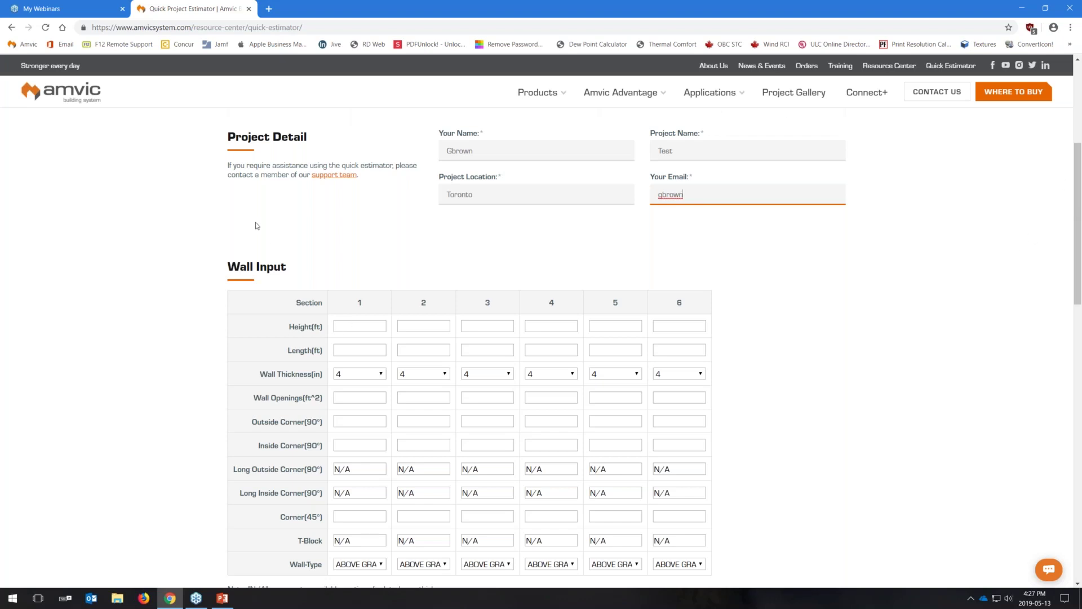
Give wall section 1 a height of 9.33 ft, length 188 ft and 6 in thickness.
left_click(355, 327)
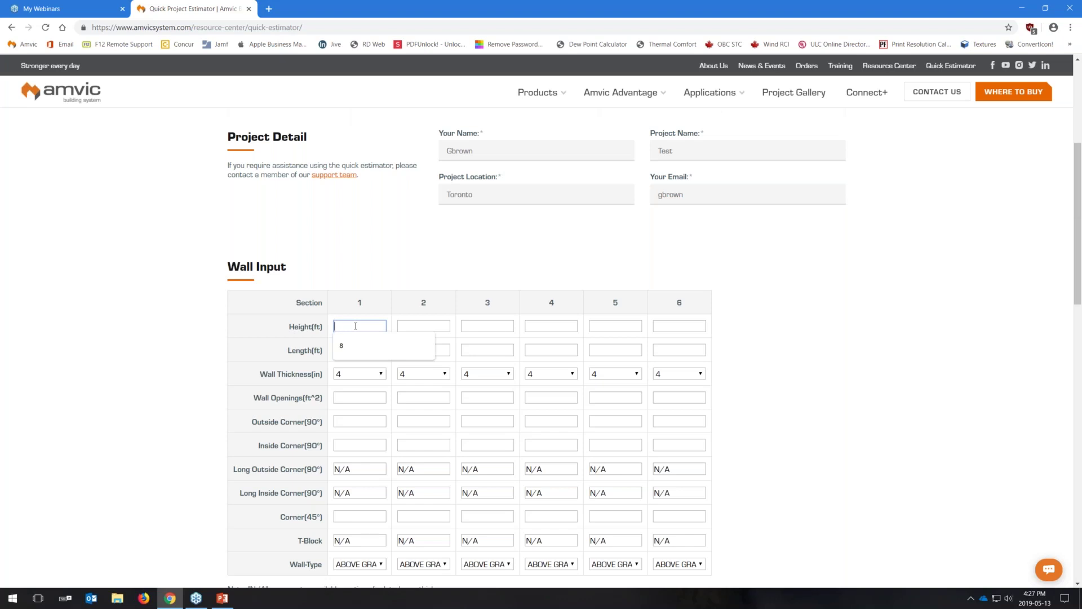
type("9.33")
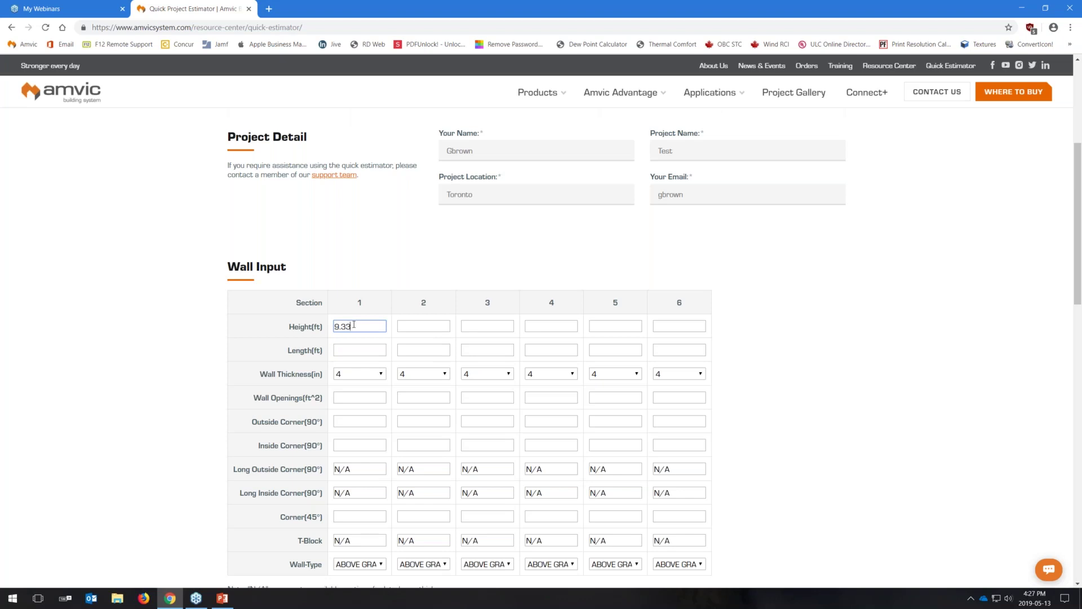
left_click(336, 350)
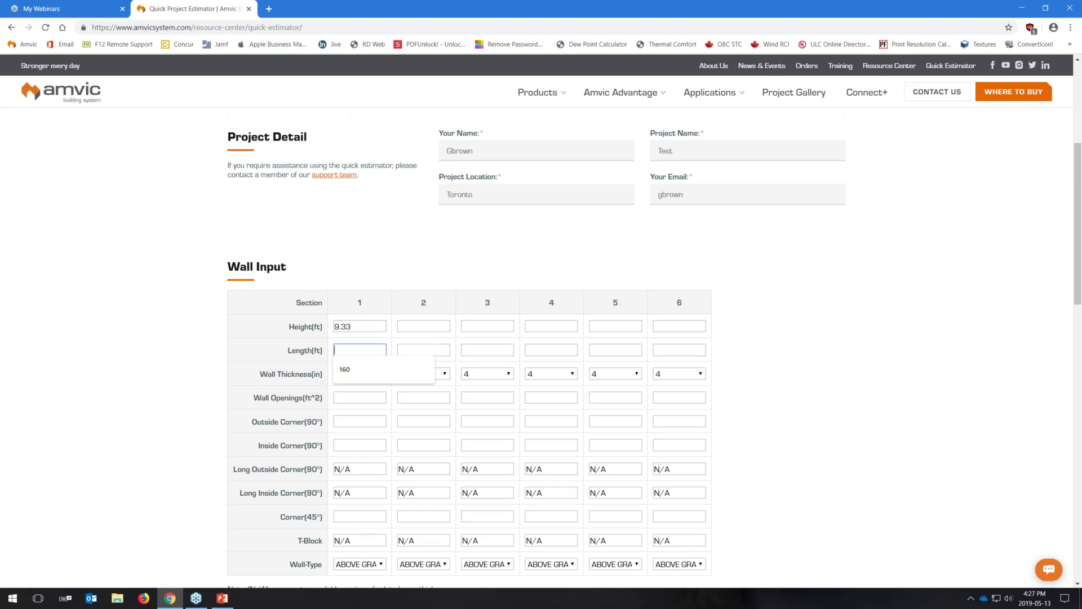
type("188")
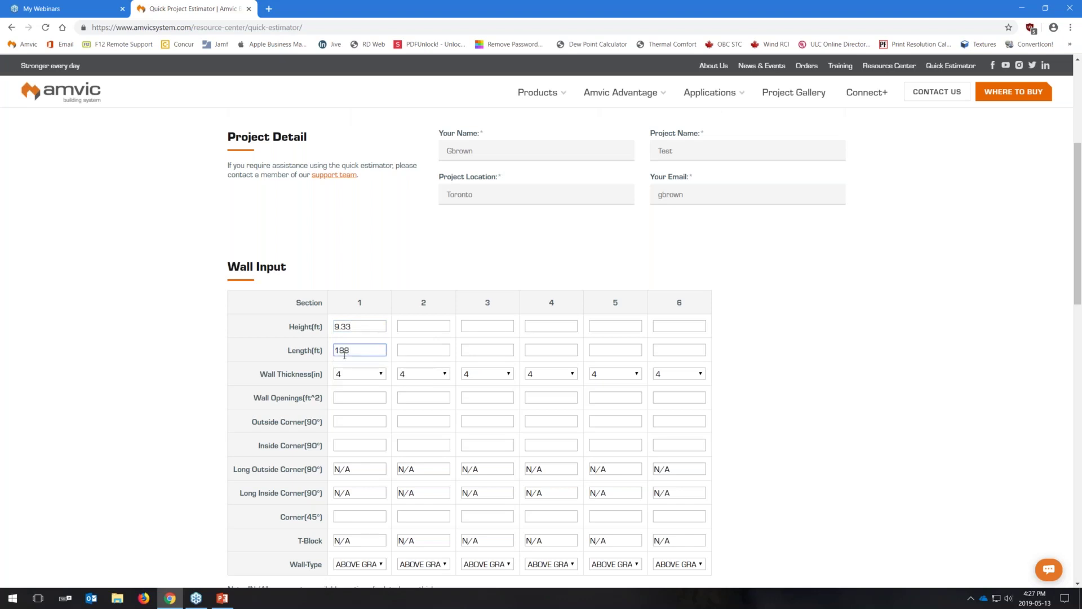
left_click(387, 376)
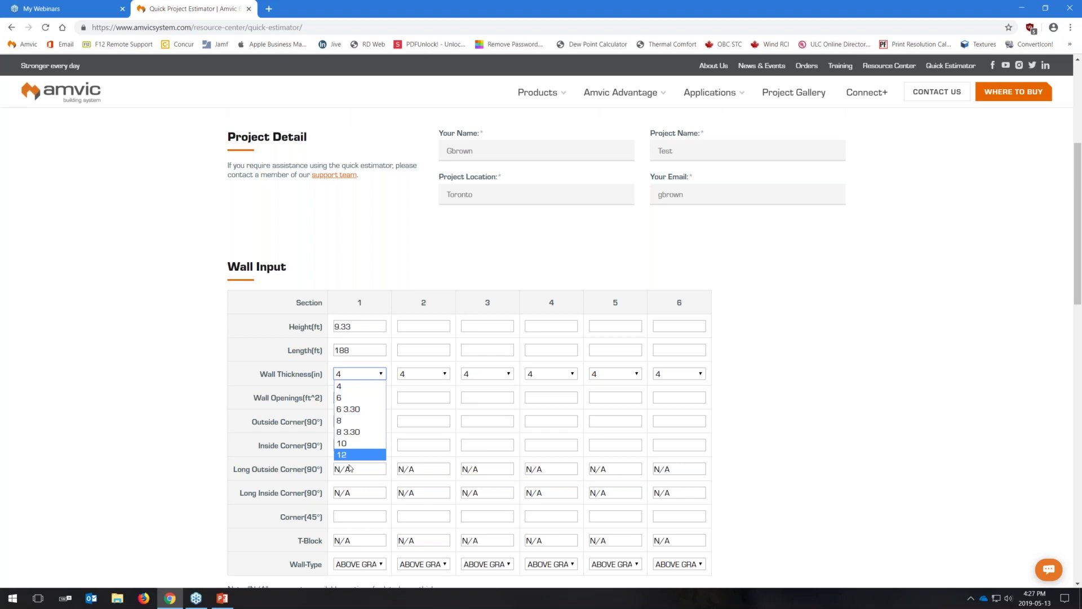
left_click(339, 398)
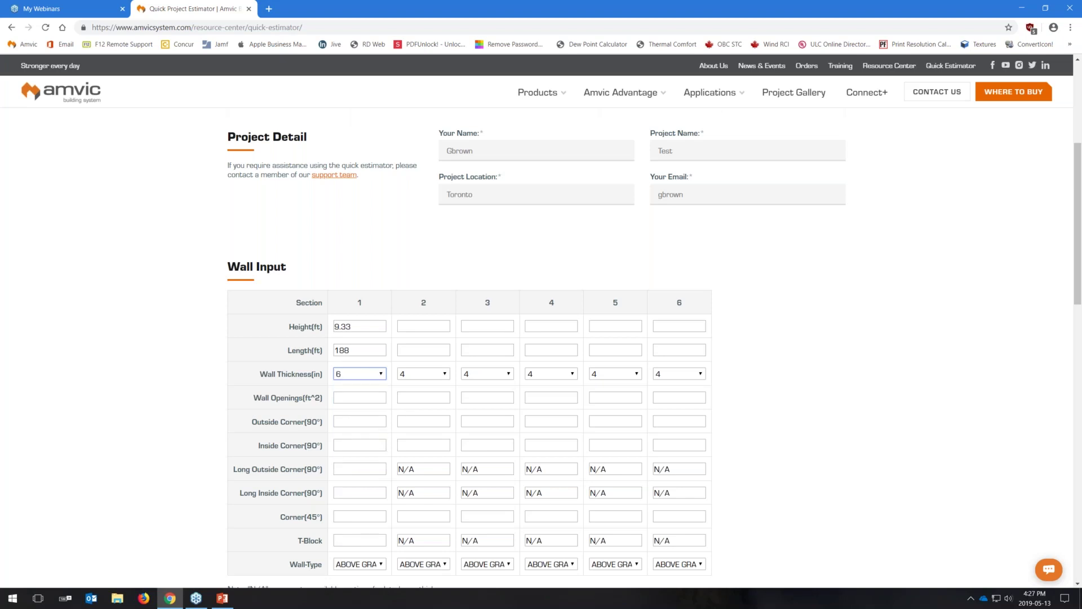
Enter 252 ft² of wall openings, 6 long outside and 2 long inside corners for section 1.
left_click(353, 397)
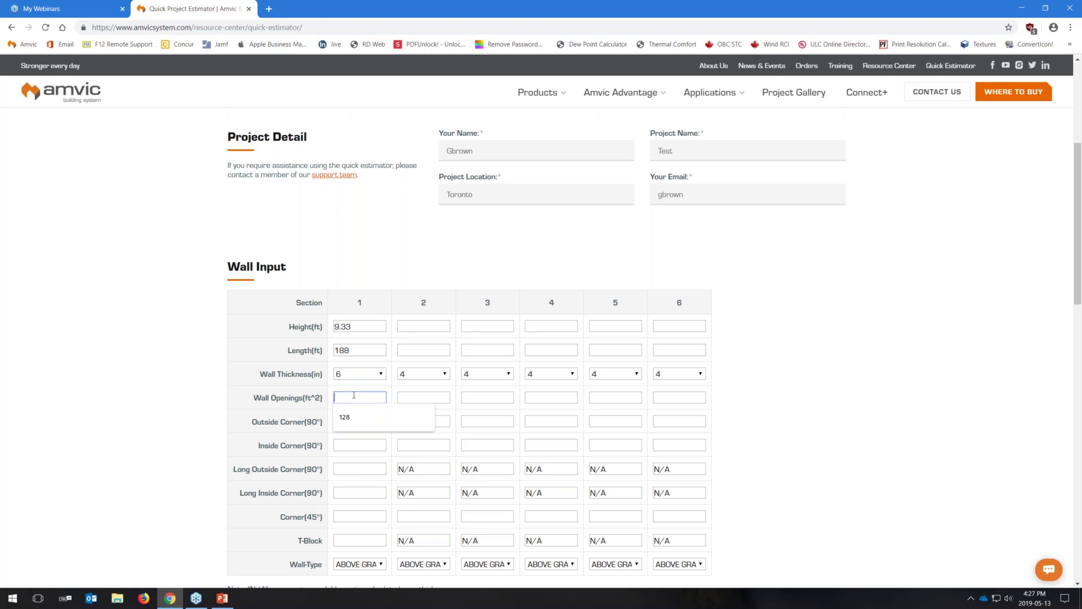
type("252")
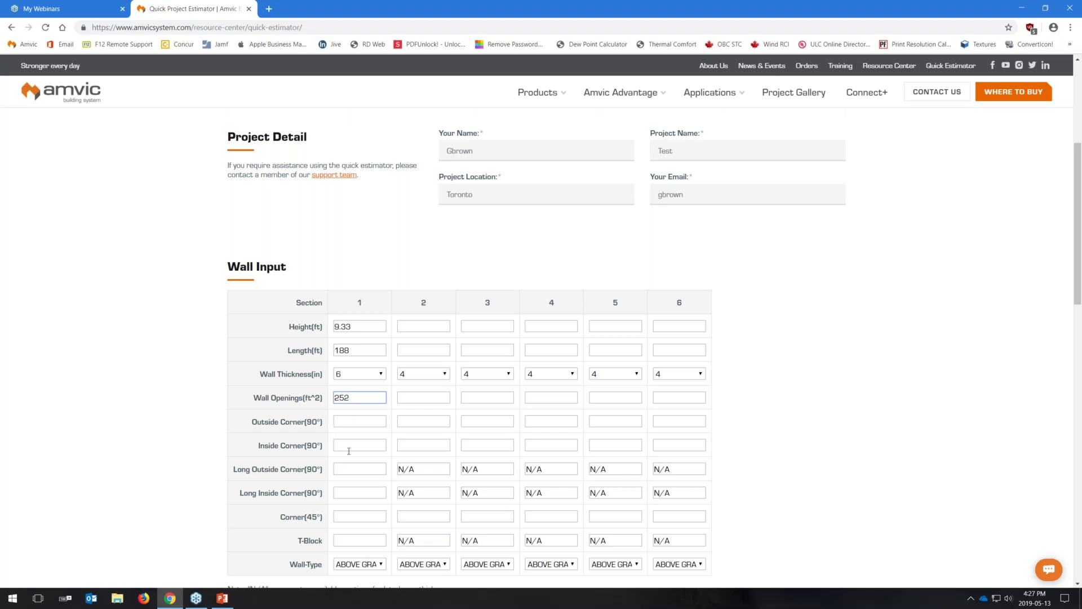
left_click(348, 469)
type("6")
left_click(354, 491)
type("2")
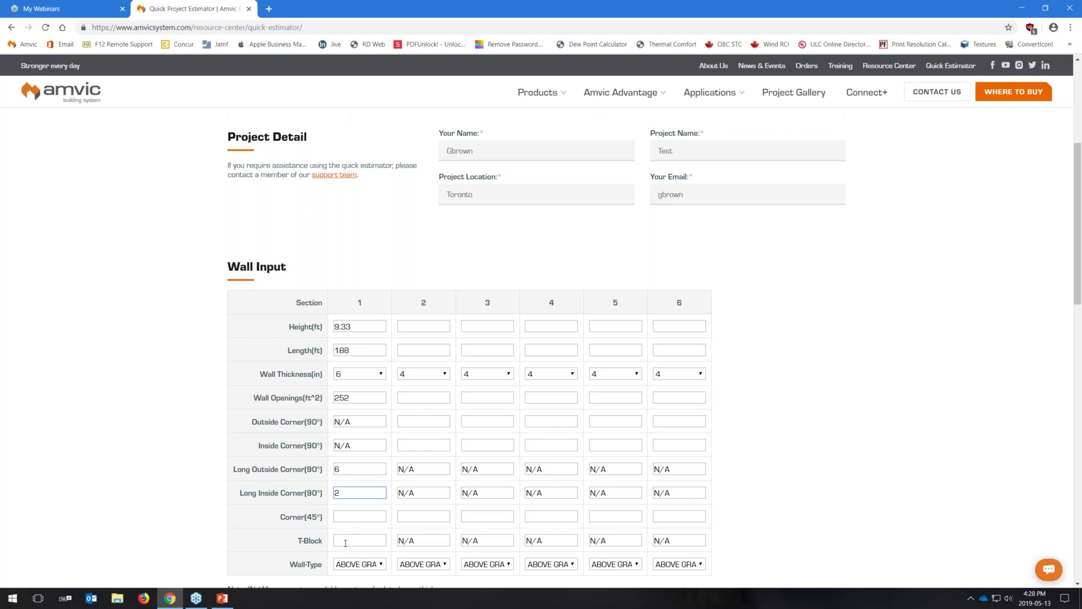
Set section 1 wall type to Below Grade and wall thickness to 6 3.30.
left_click(380, 564)
left_click(369, 551)
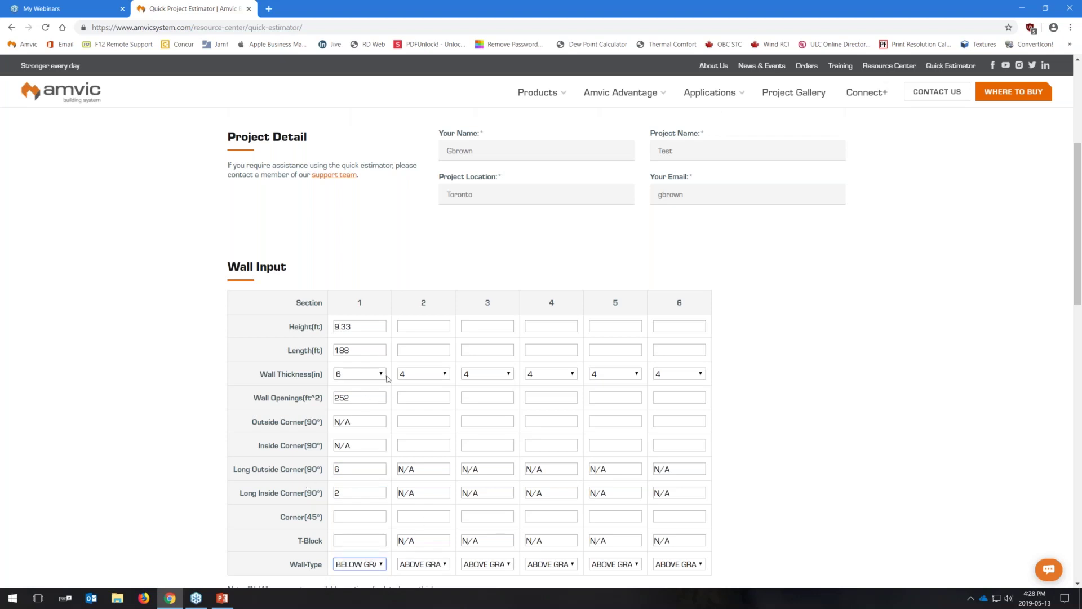
left_click(381, 375)
left_click(347, 410)
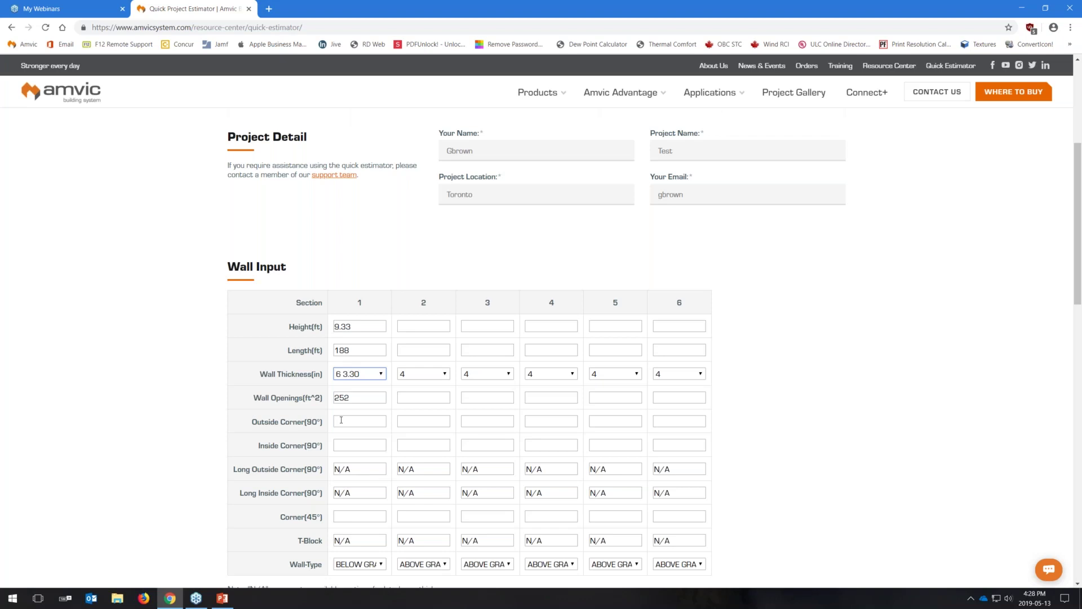
Set section 1 wall thickness back to 6 in after trying 4.
left_click(381, 374)
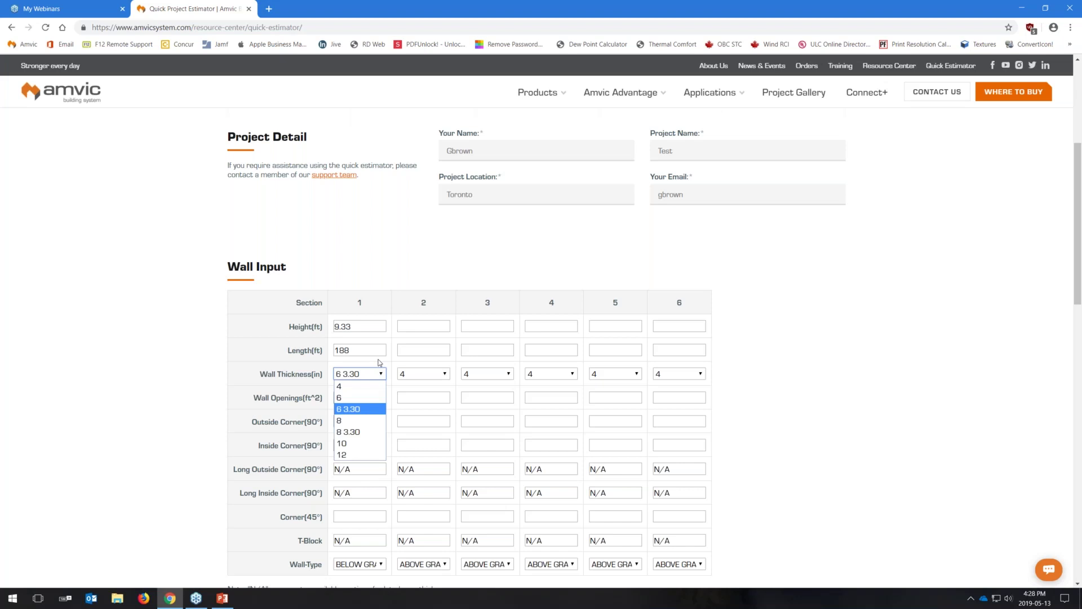
left_click(339, 387)
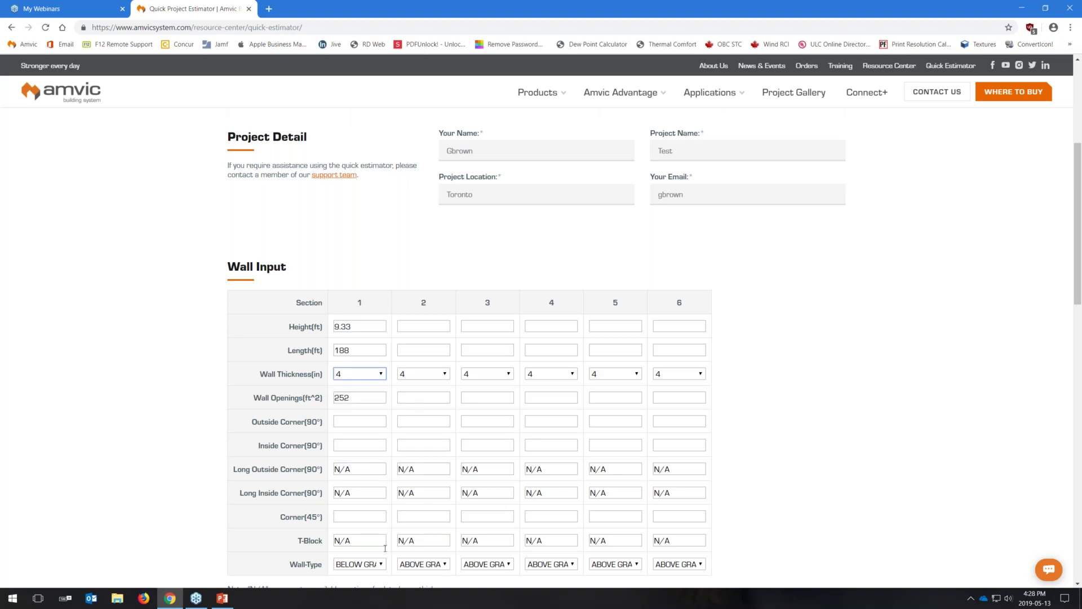
left_click(379, 371)
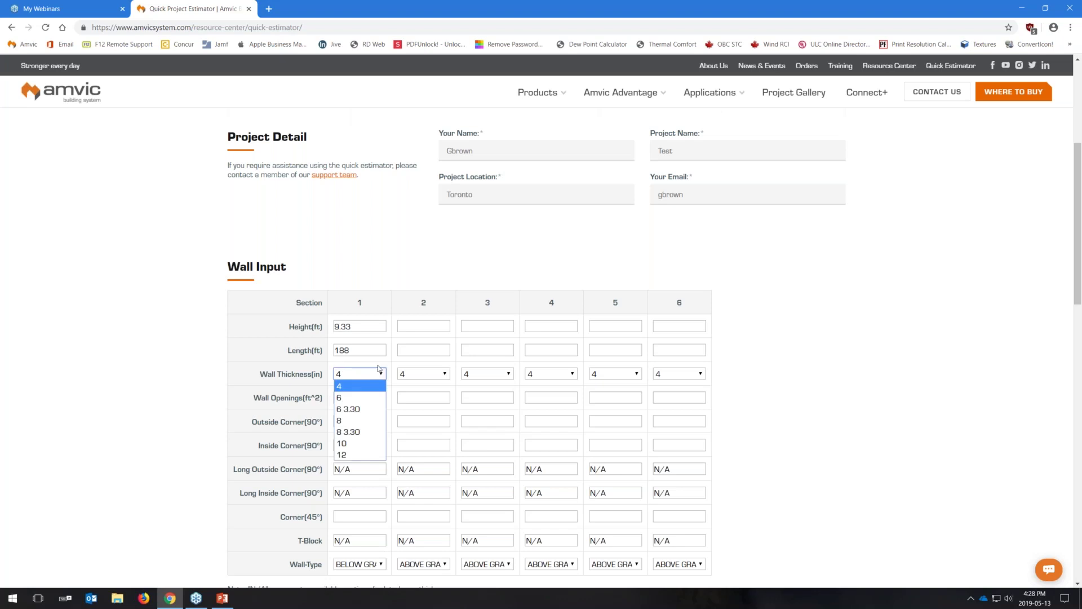
left_click(342, 388)
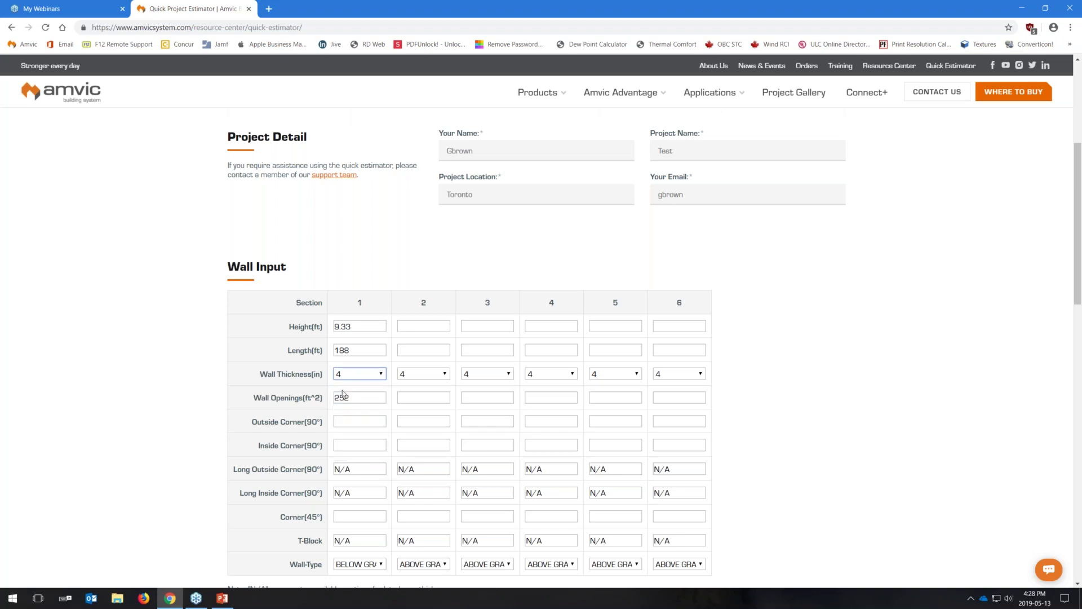
left_click(382, 373)
left_click(354, 391)
Enter 6 long outside corners and start the long inside corners for section 1.
left_click(355, 475)
type("6")
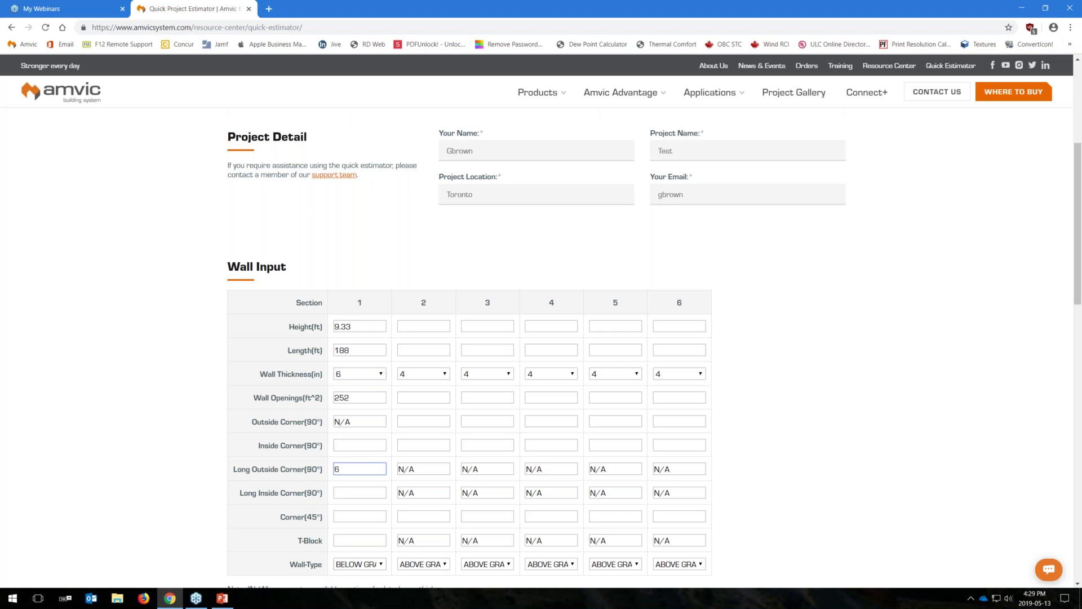
left_click(343, 491)
Enter 2 long inside corners, calculate the estimate, and open its PDF report.
type("2")
scroll(388, 499, "down", 4)
scroll(388, 459, "down", 4)
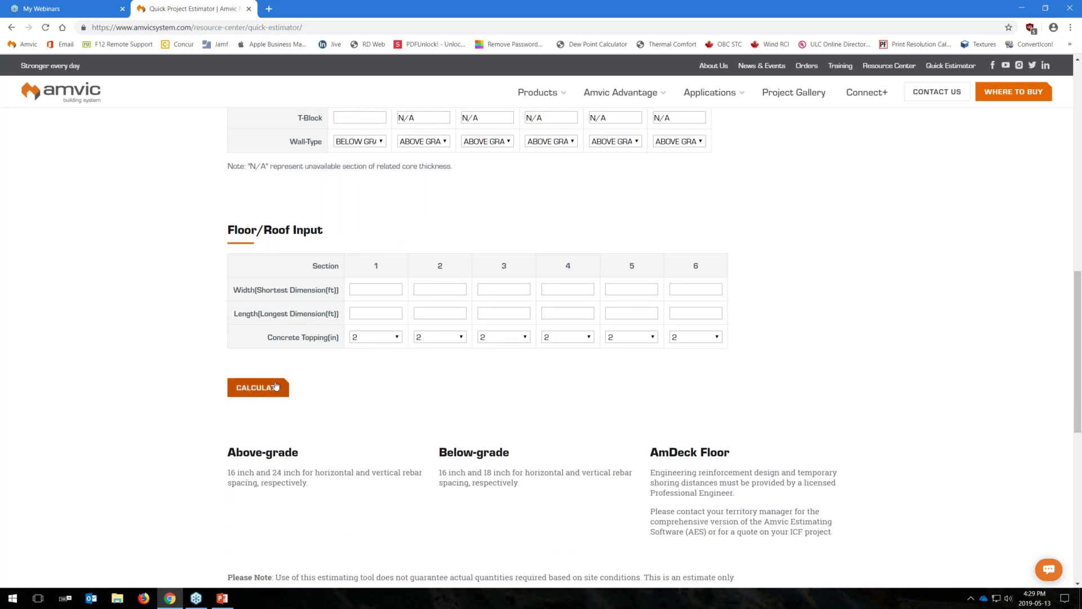
left_click(277, 391)
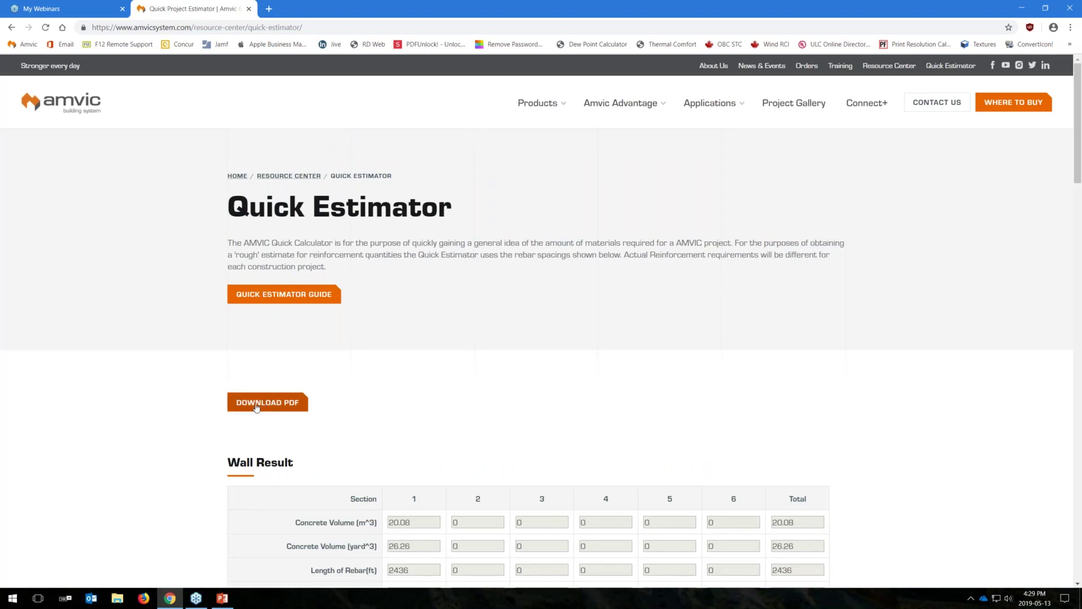
scroll(252, 414, "down", 4)
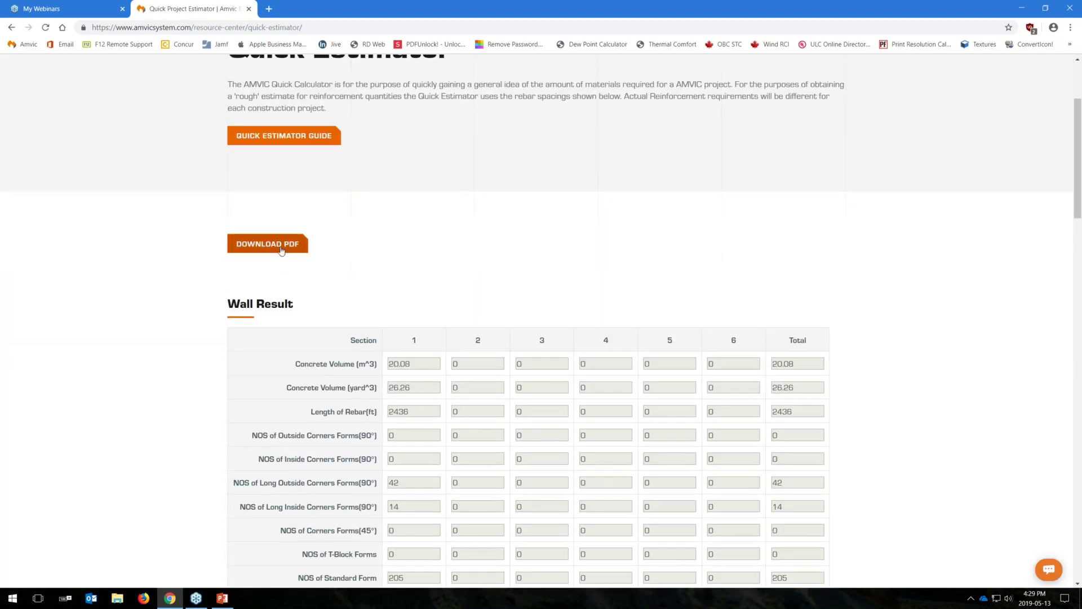
left_click(282, 249)
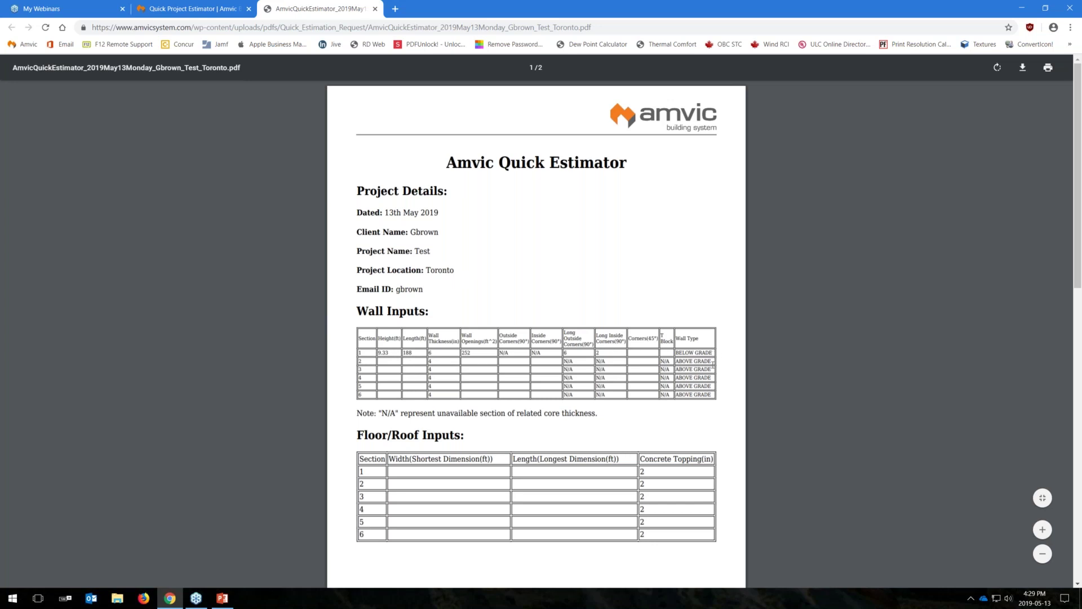
Scroll the PDF to page 2 to review the Wall and Floor/Roof results tables.
scroll(709, 366, "down", 8)
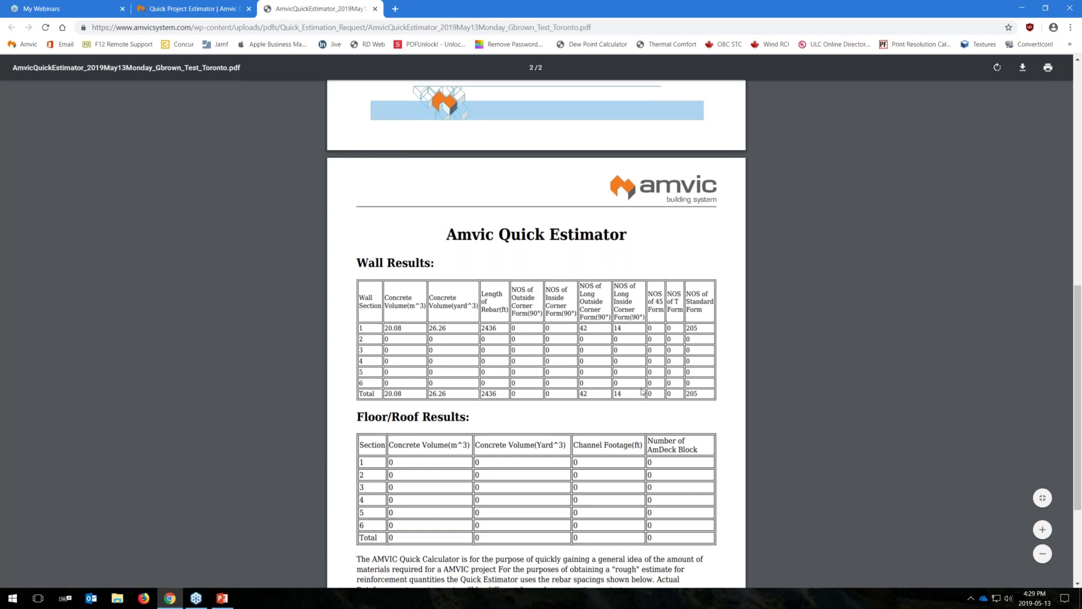
scroll(643, 391, "down", 3)
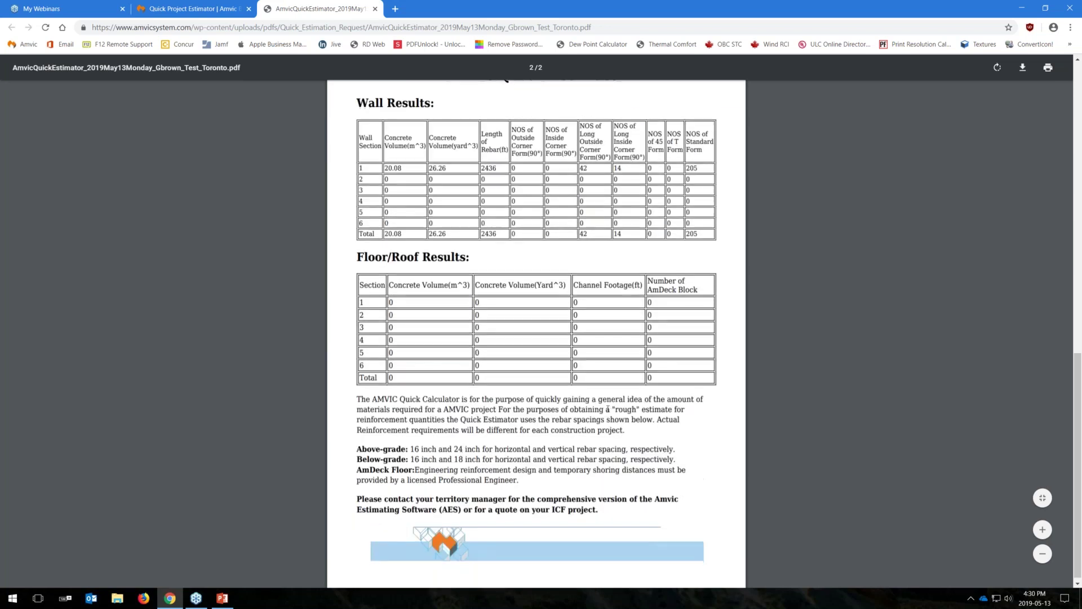